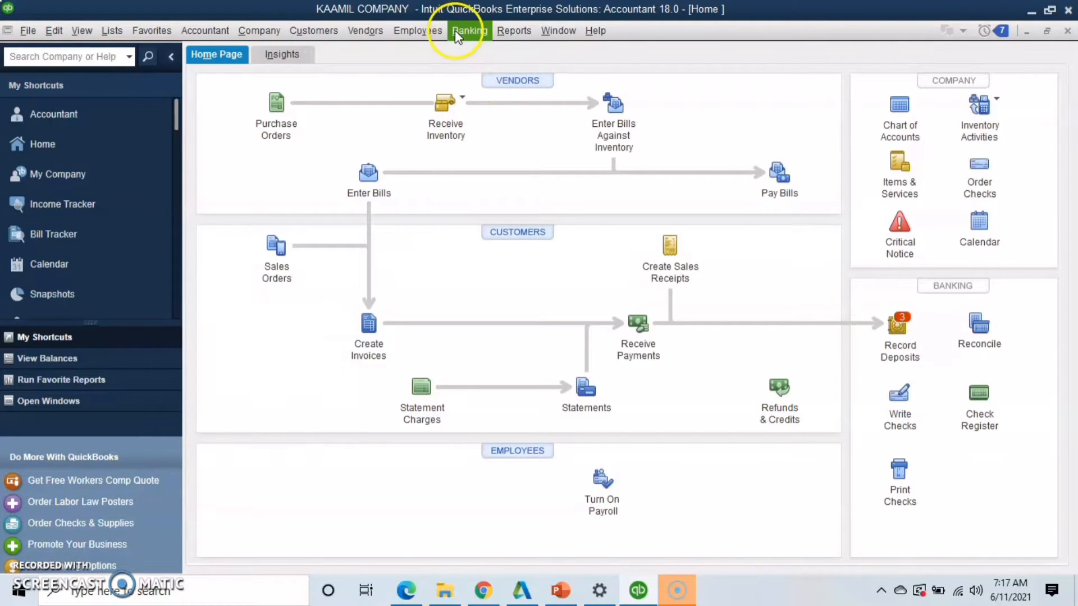
Open the Balance Sheet Standard report and review its assets, liabilities and equity sections
click(504, 38)
mouse_move(732, 206)
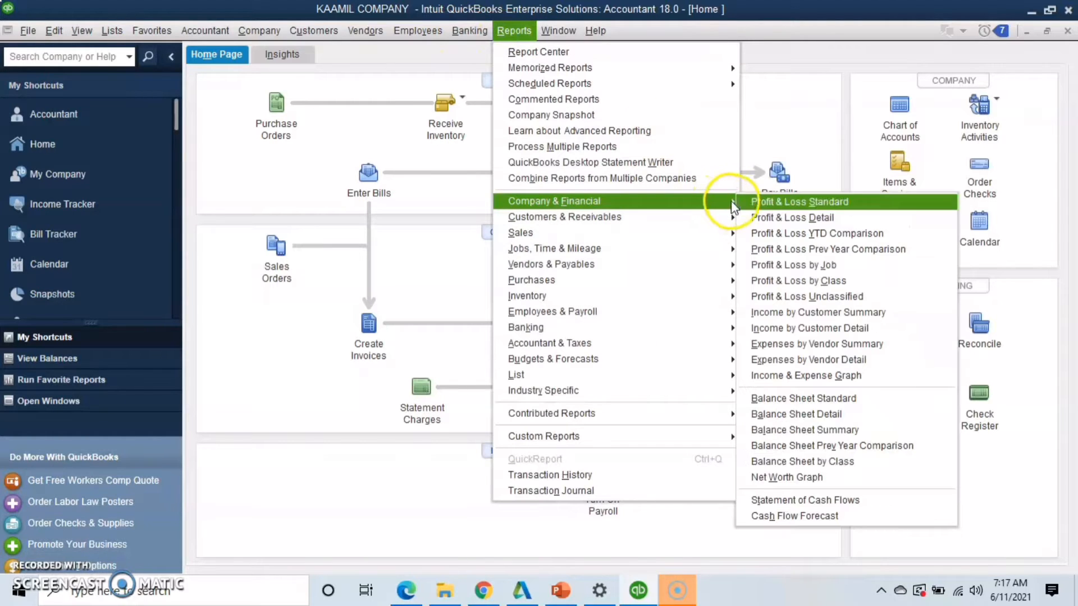
click(800, 398)
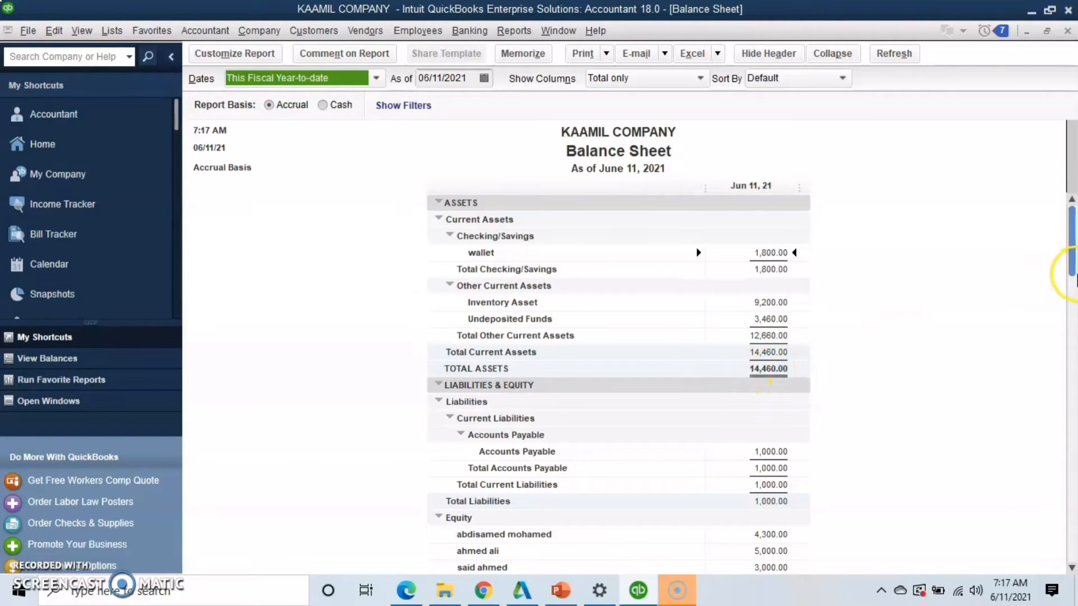
drag(1071, 263, 1071, 308)
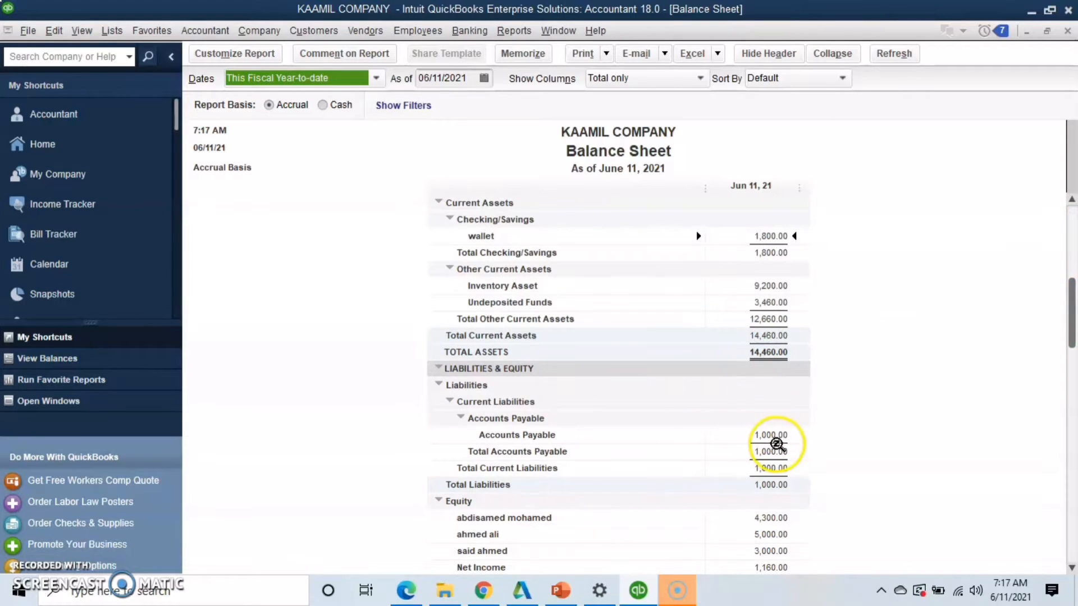
drag(1070, 354, 1070, 477)
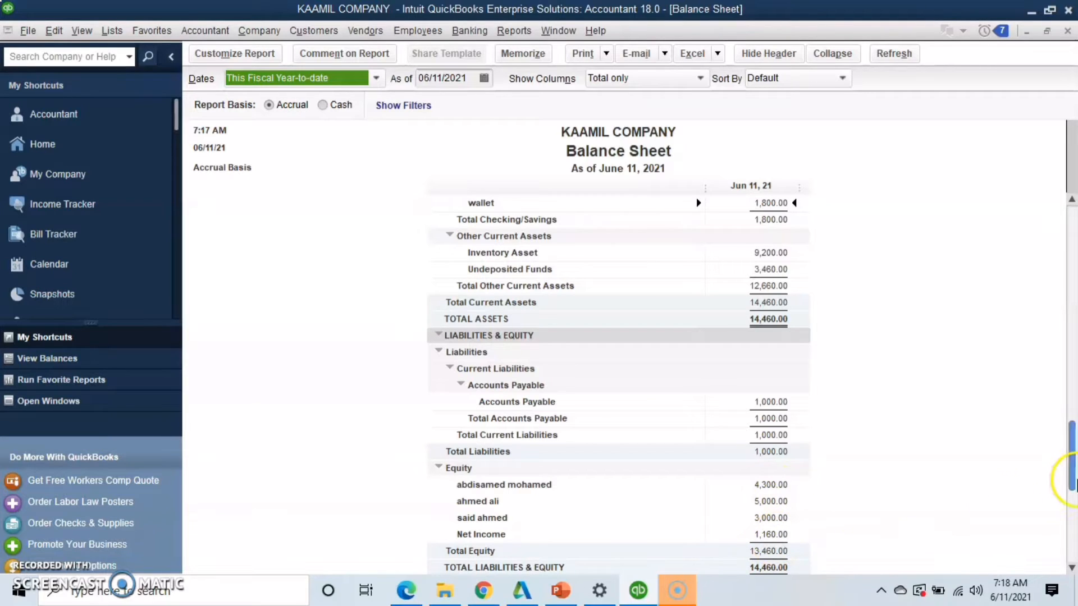
drag(1070, 474, 1070, 246)
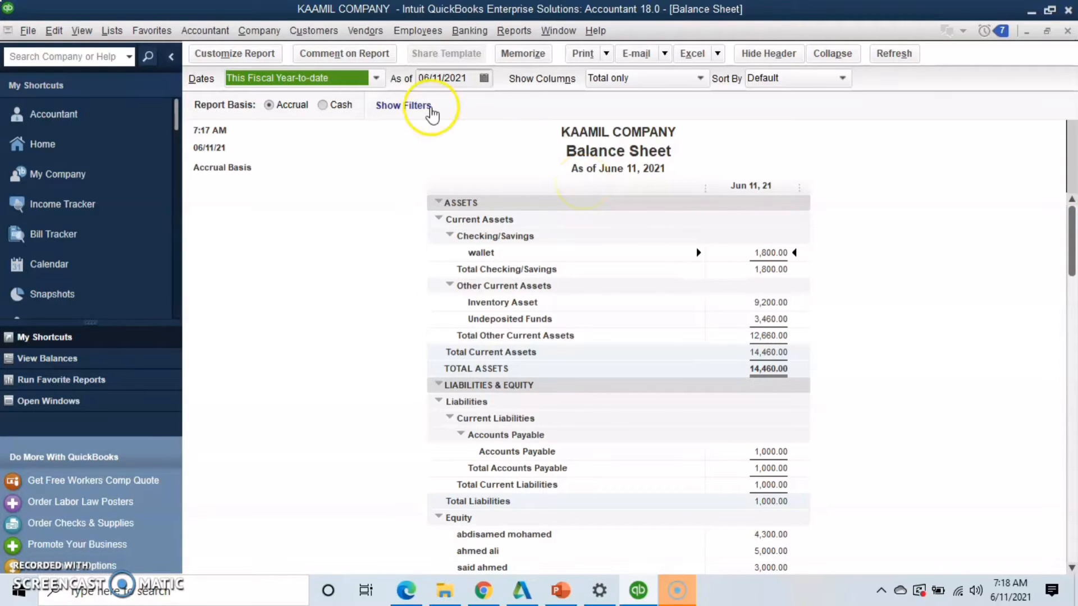
Start a new check from the wallet account, enter the payee's full name, quick-add it as an Employee, and decline turning on payroll
click(476, 36)
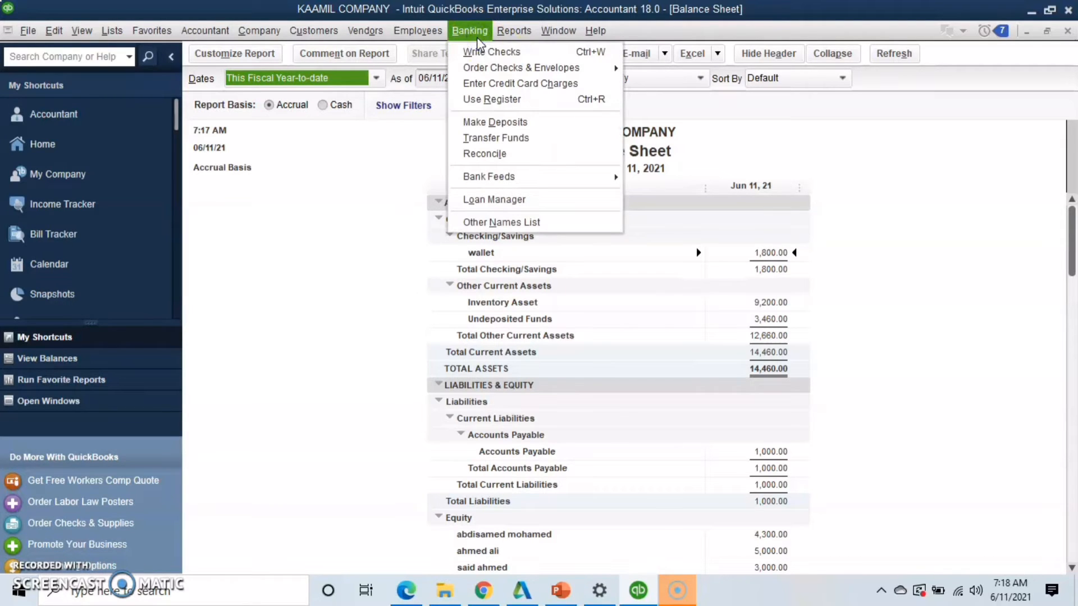
click(497, 51)
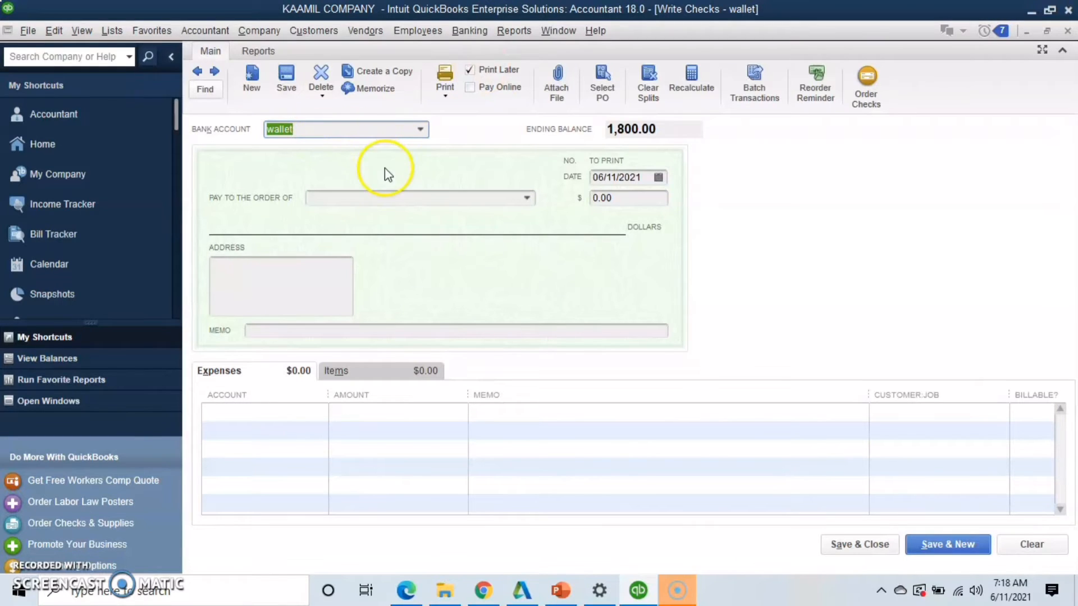
click(418, 198)
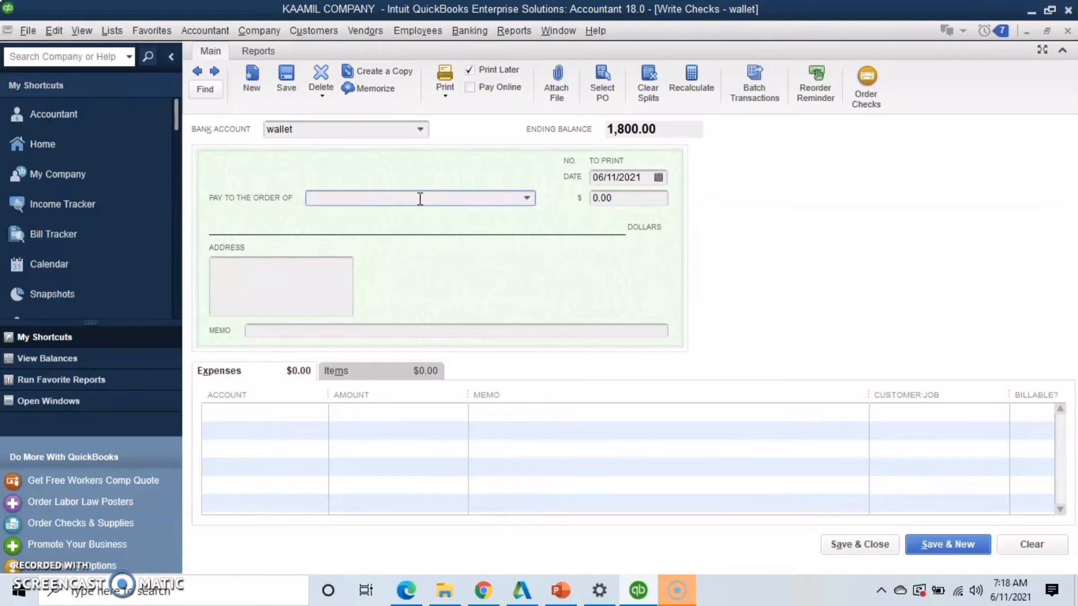
click(420, 197)
click(319, 294)
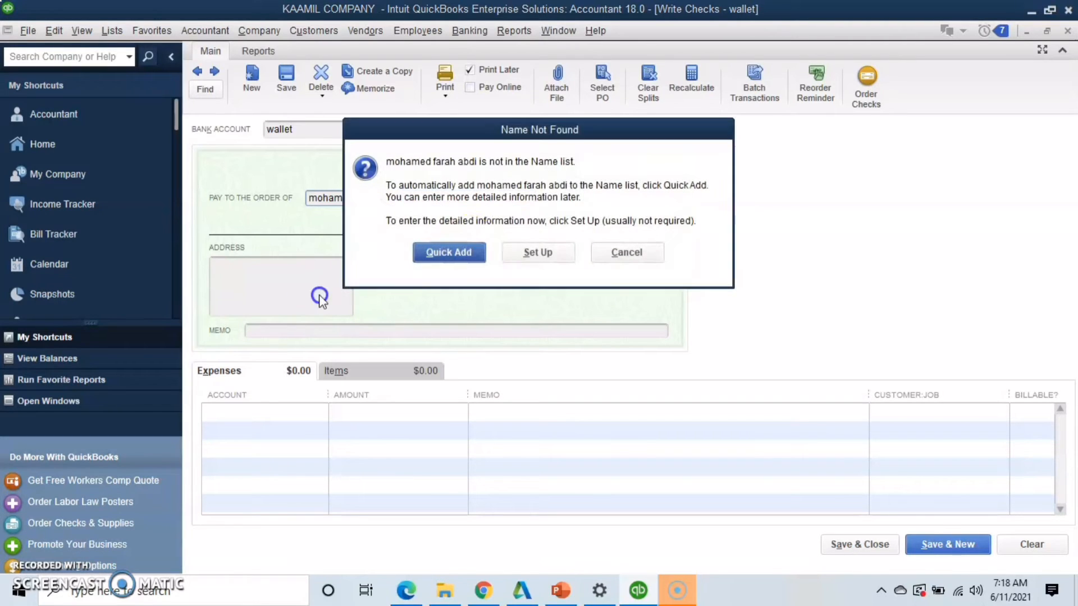
click(461, 254)
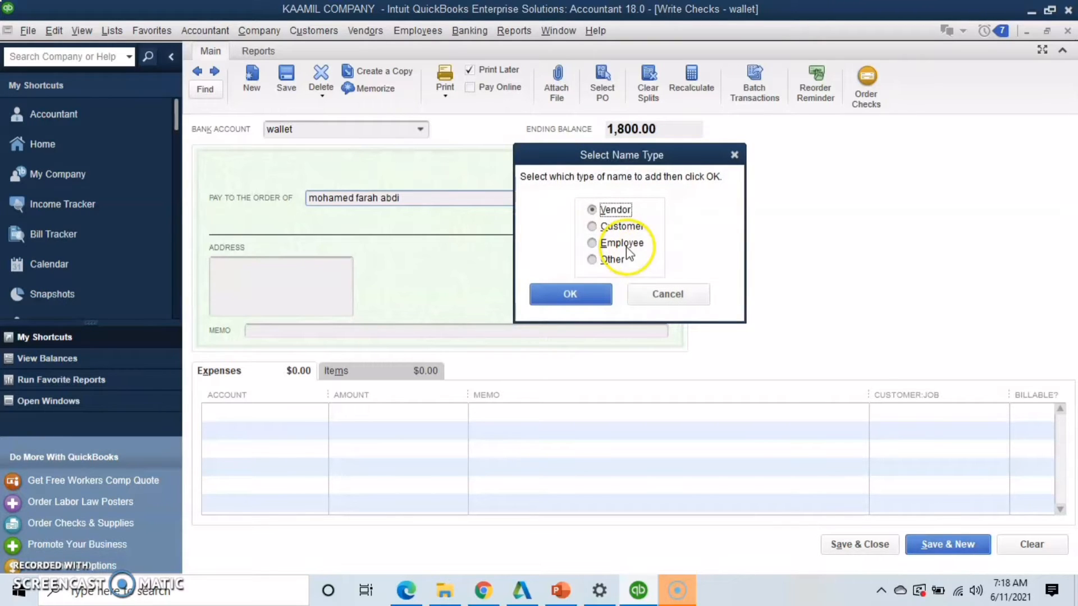
click(602, 244)
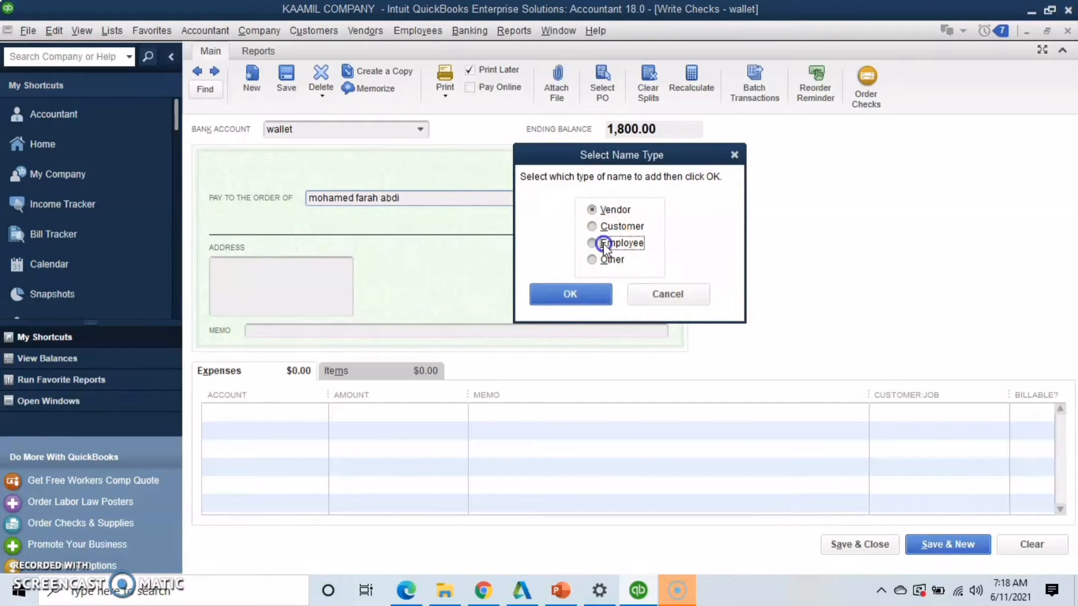
click(580, 286)
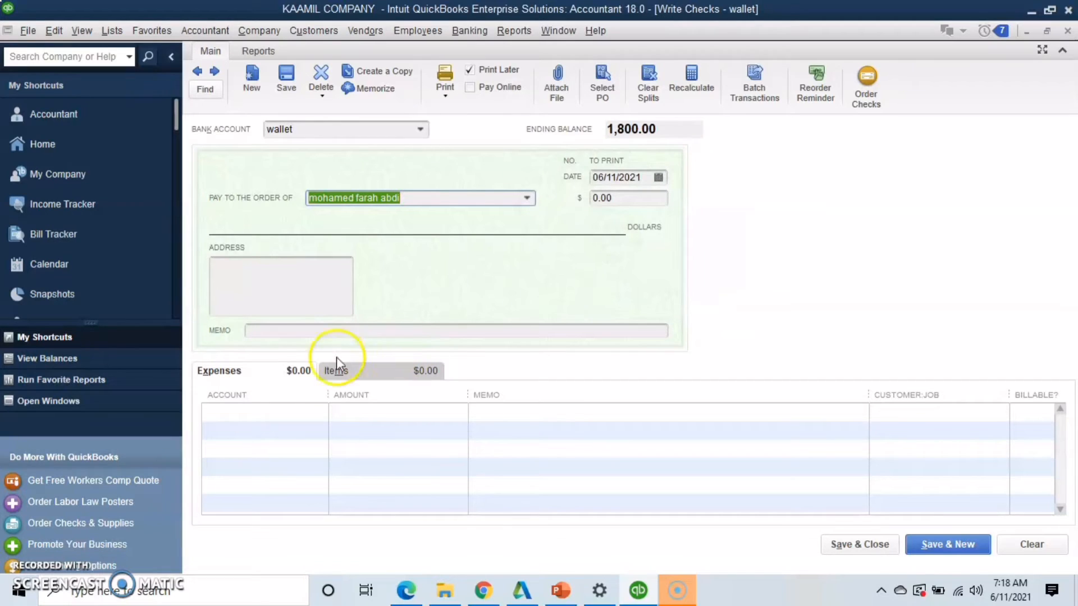
click(275, 407)
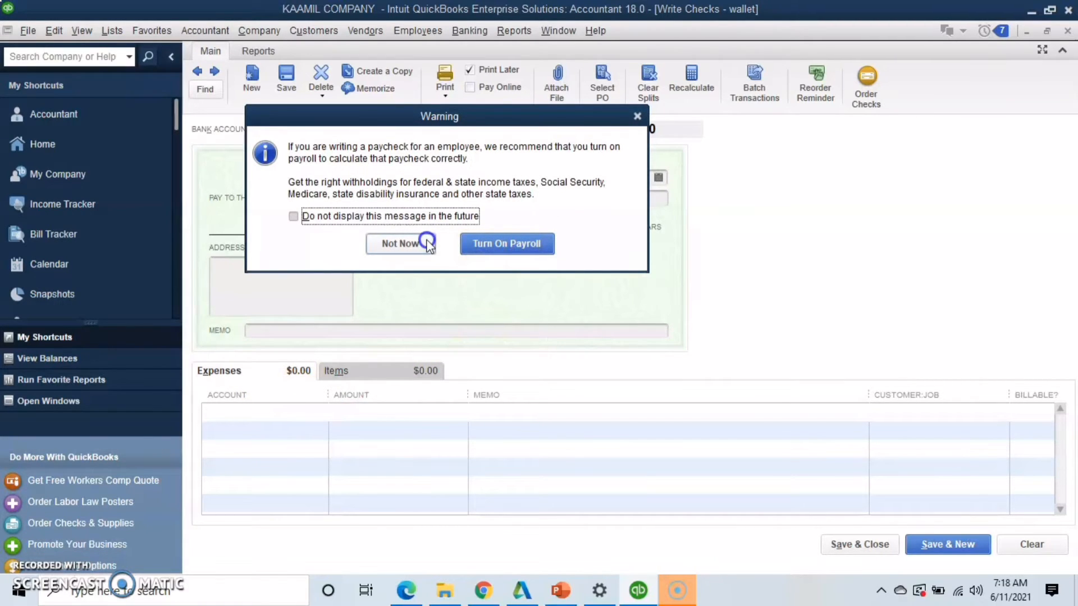
click(401, 244)
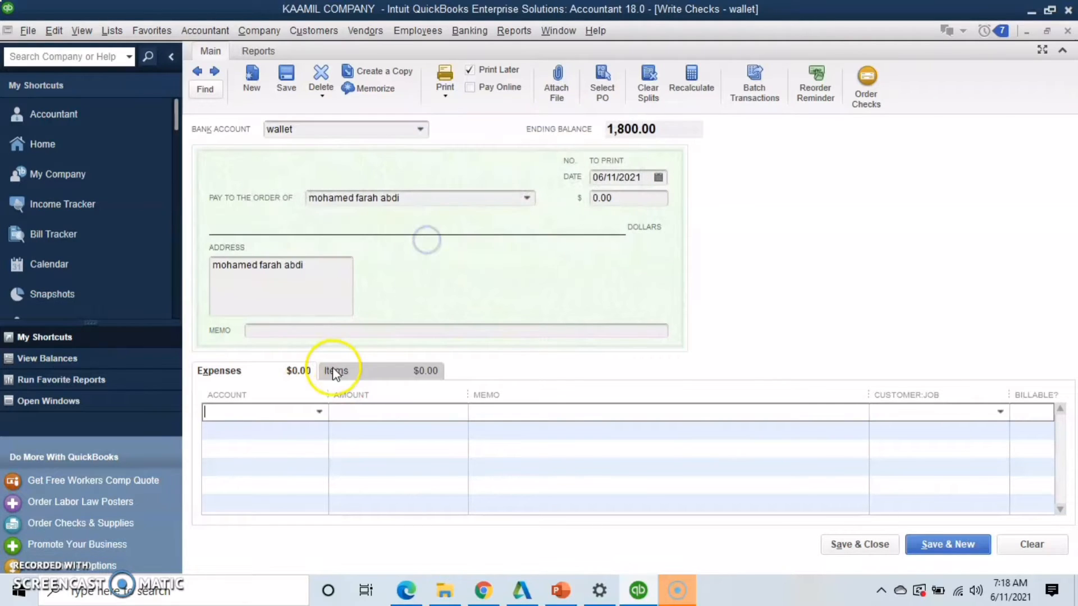
Enter salary as the check's first expense line account and create it as a new Expense account
click(275, 417)
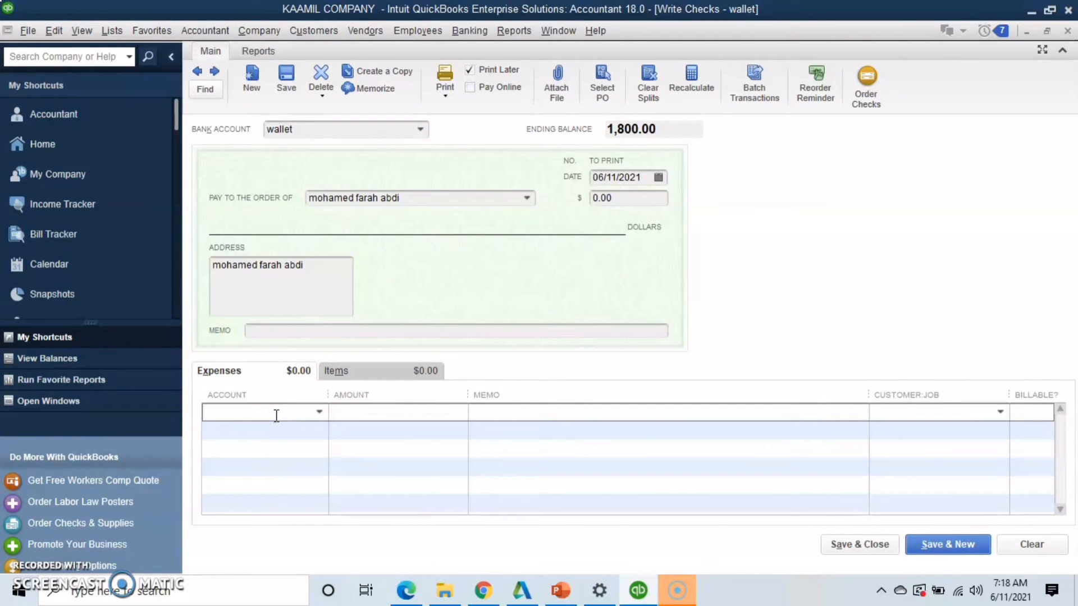
text(sla)
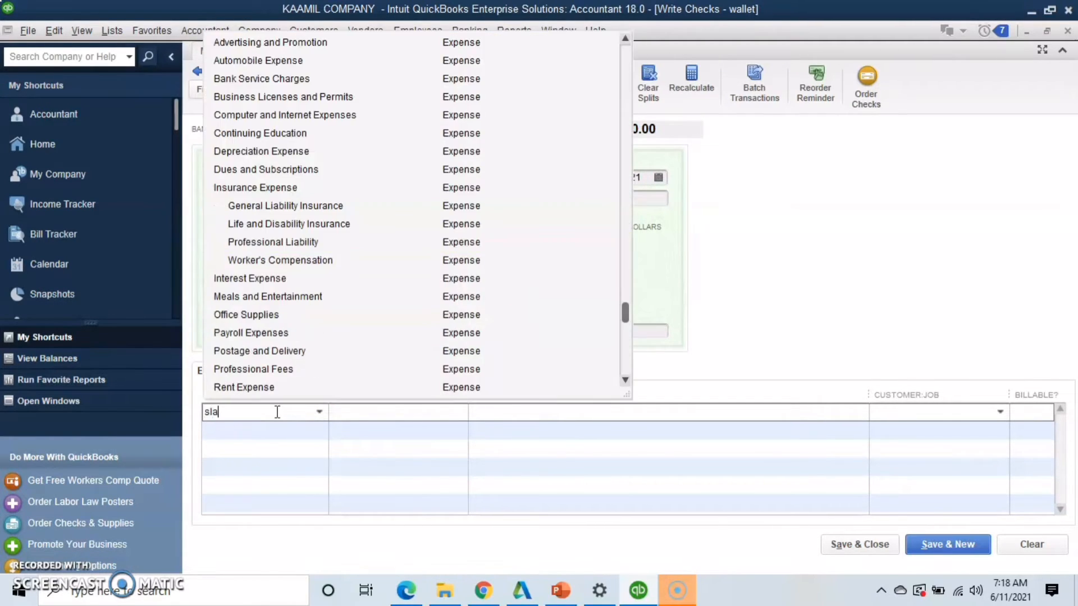
key(BackSpace)
text(l)
key(BackSpace)
key(BackSpace)
text(al)
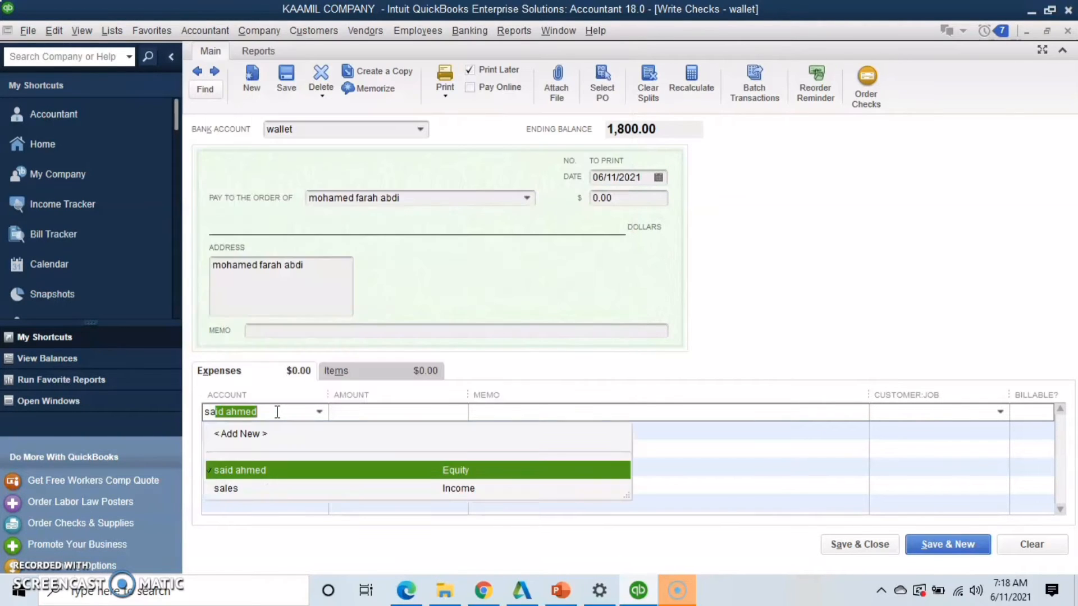
text(ar)
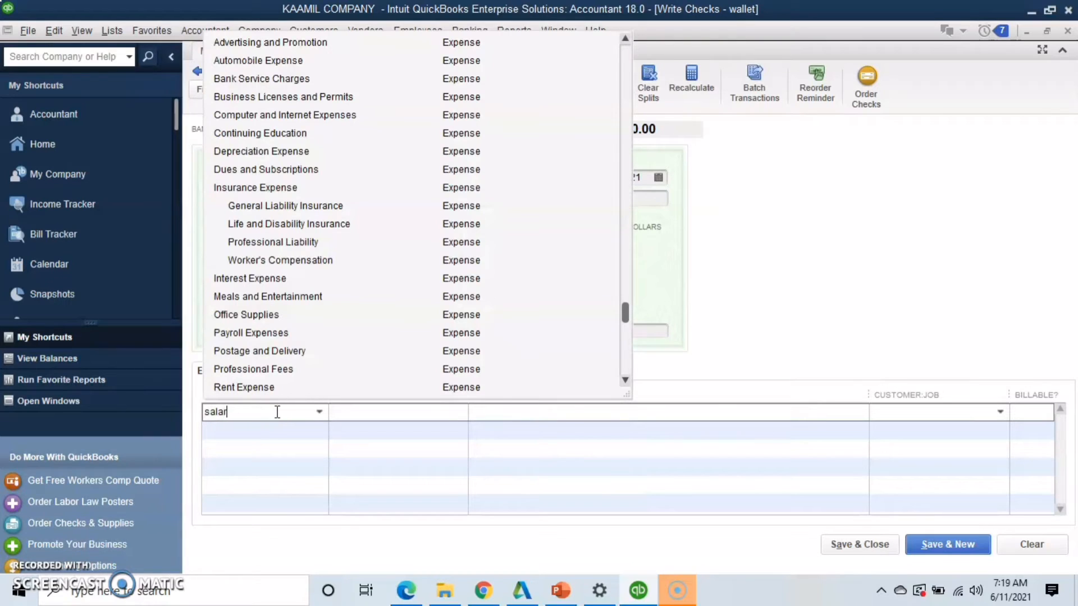
text(y)
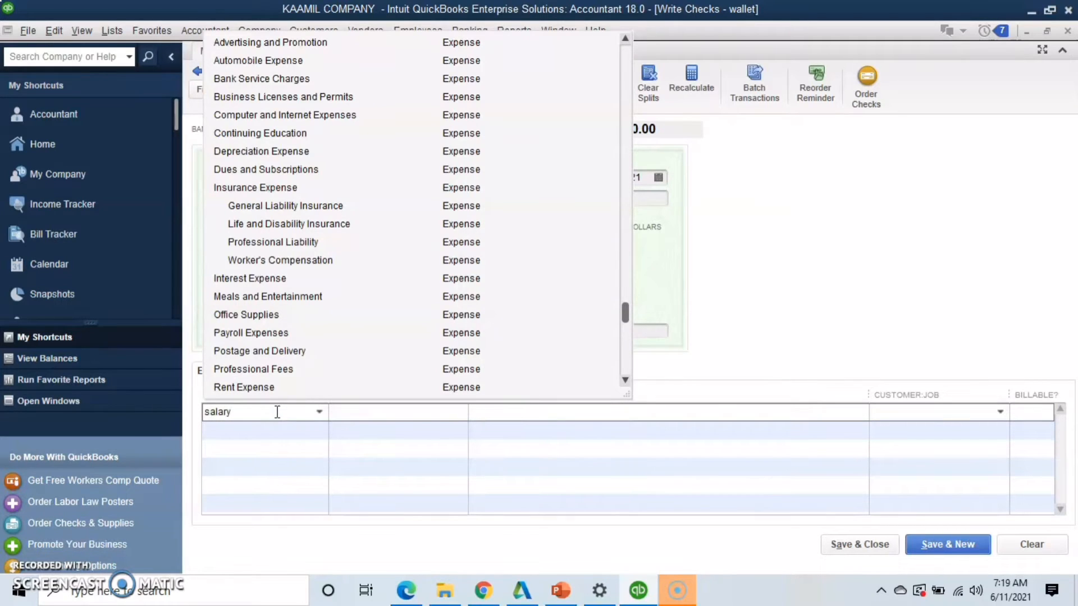
click(524, 422)
click(497, 191)
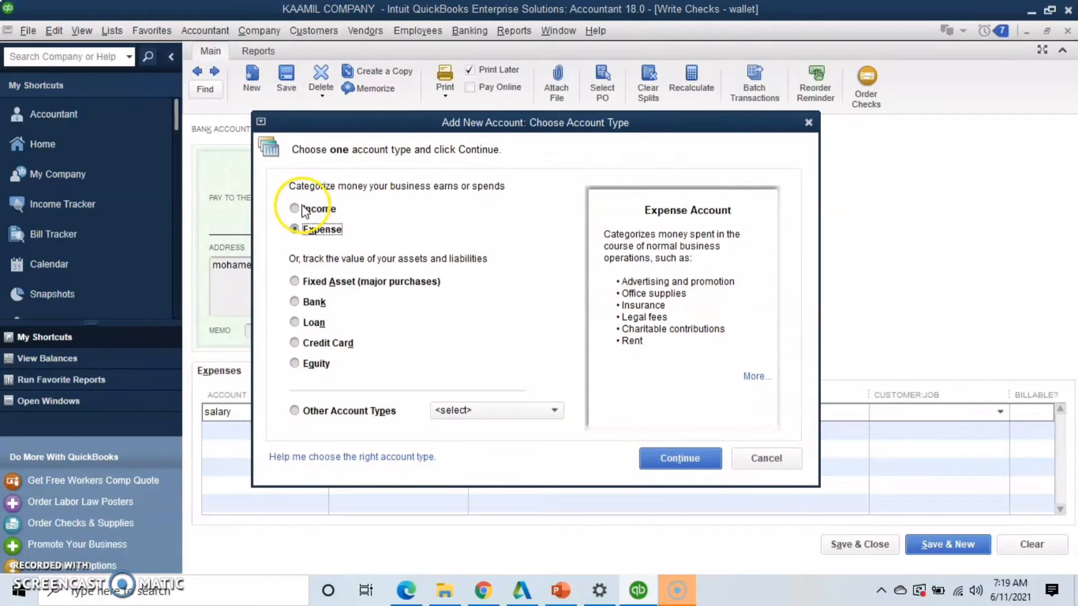
click(679, 459)
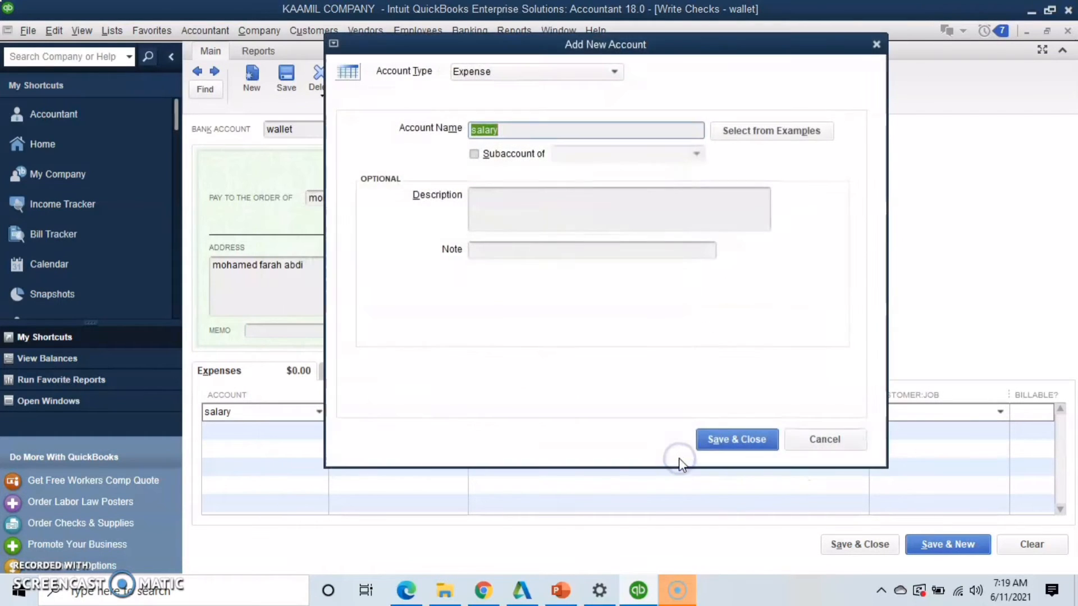
click(749, 436)
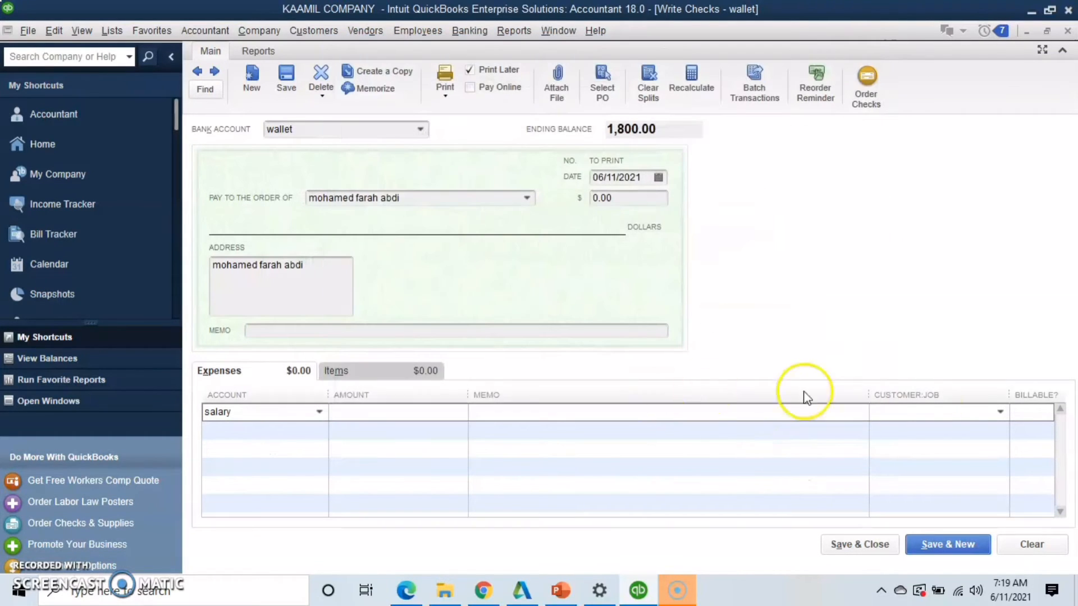
click(943, 414)
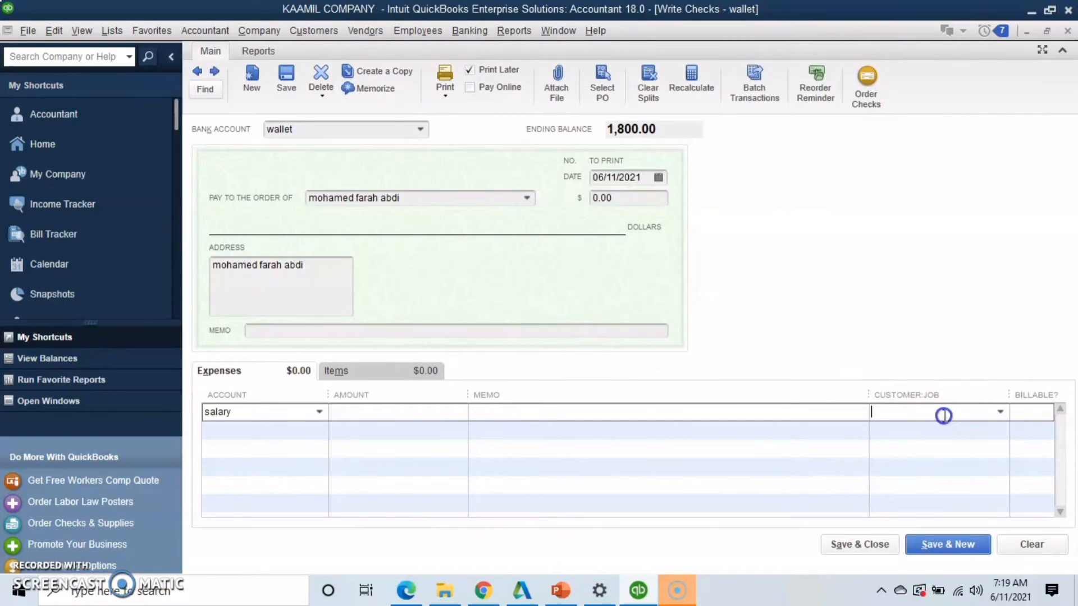
click(999, 413)
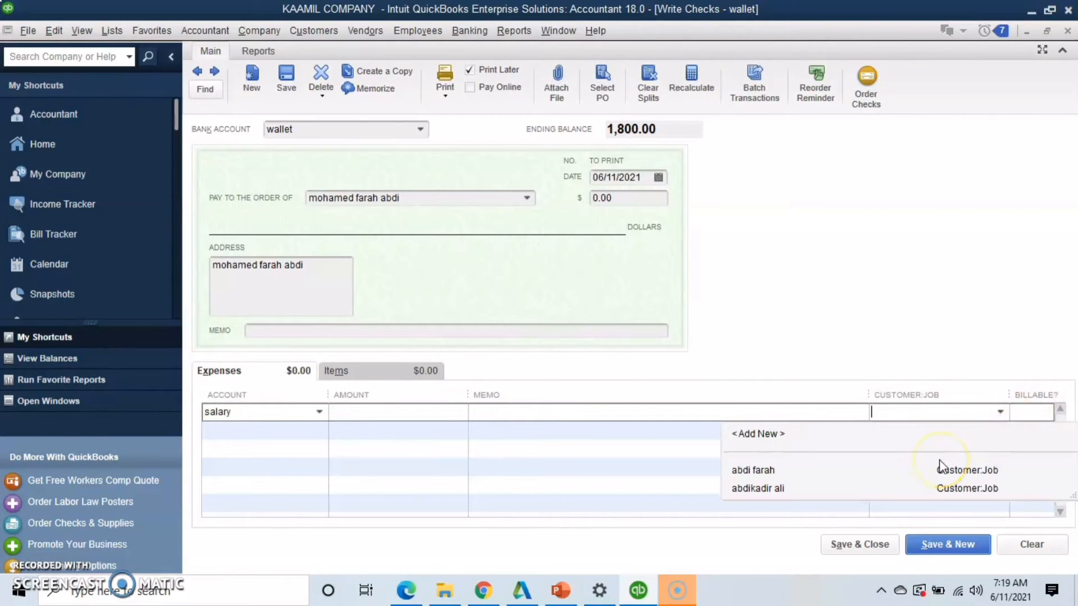
click(834, 409)
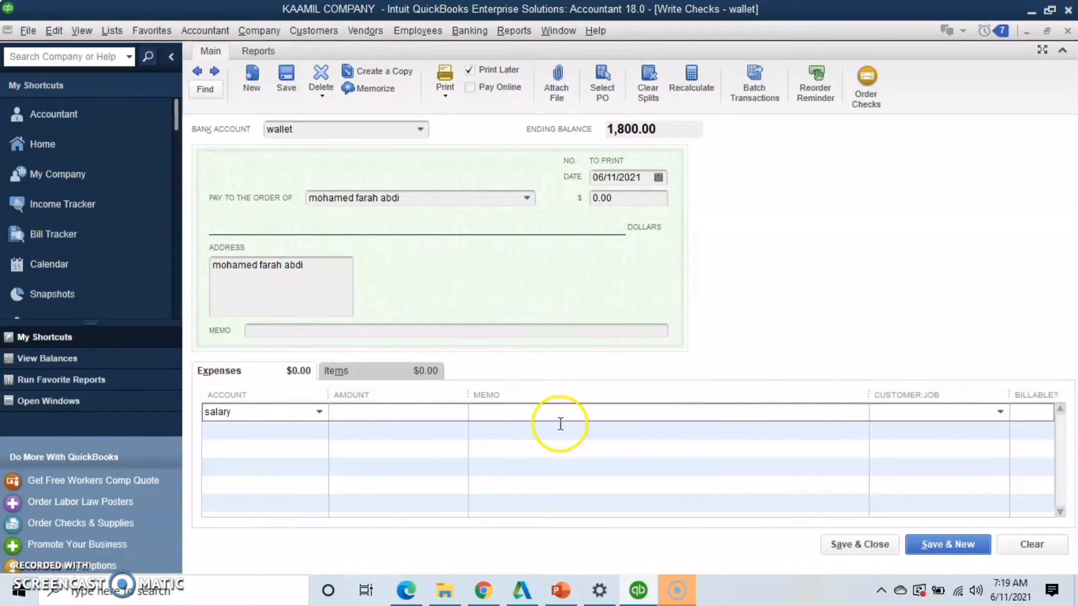
Set the salary line amount to 250.00, and save and close the check
click(442, 411)
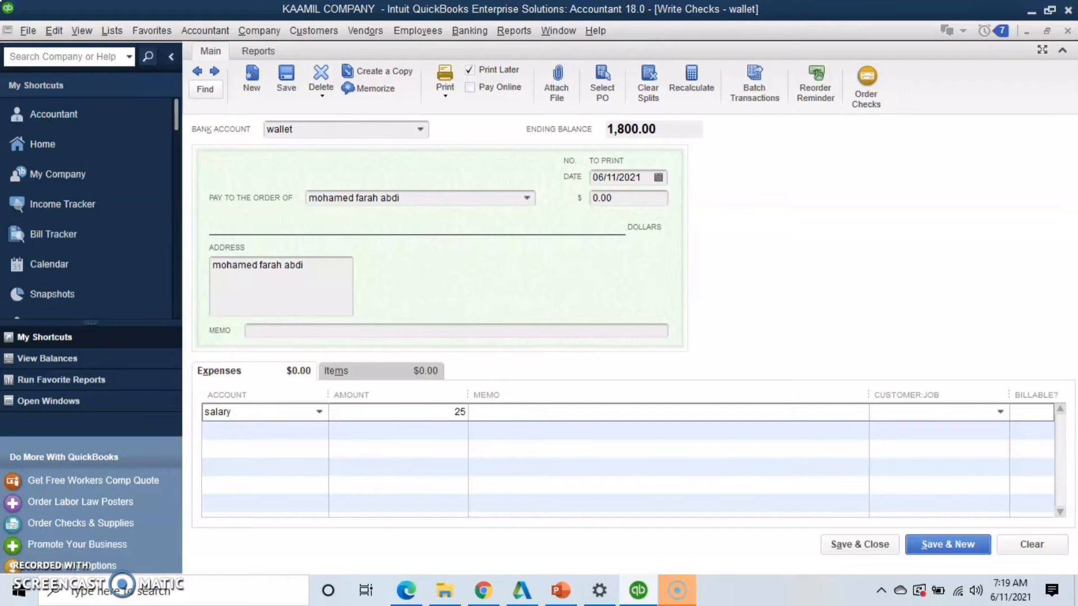
click(423, 450)
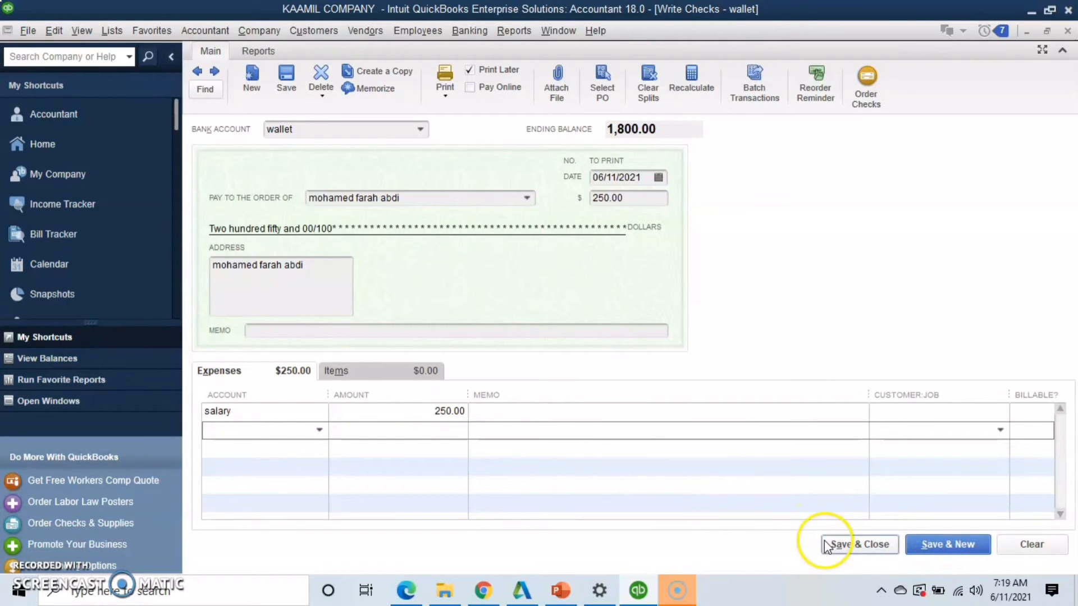
click(841, 545)
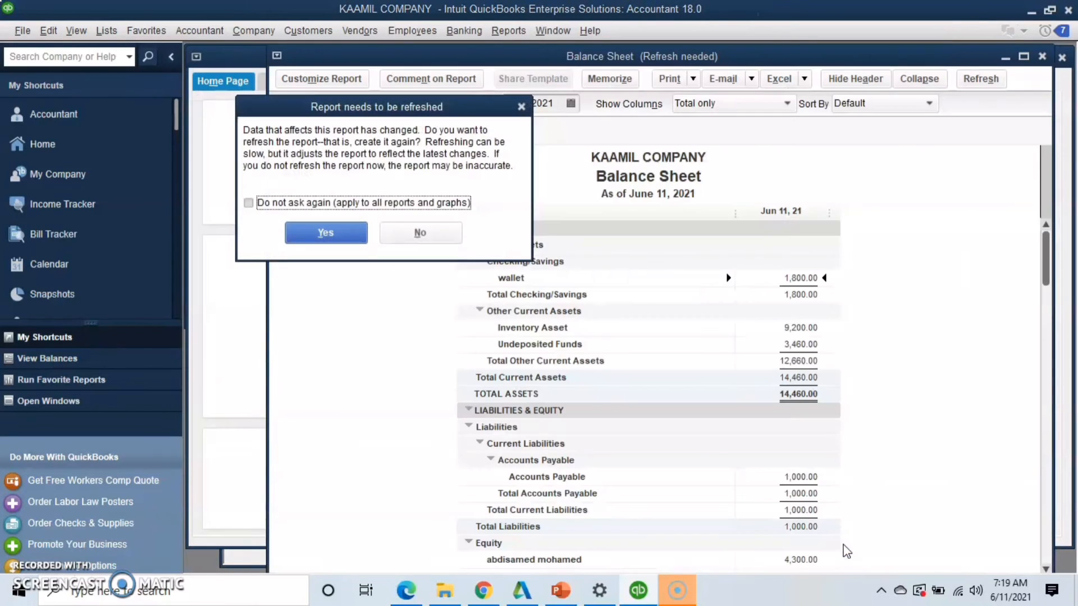
Refresh the Balance Sheet report and review the wallet balance and equity after the salary payment
click(326, 234)
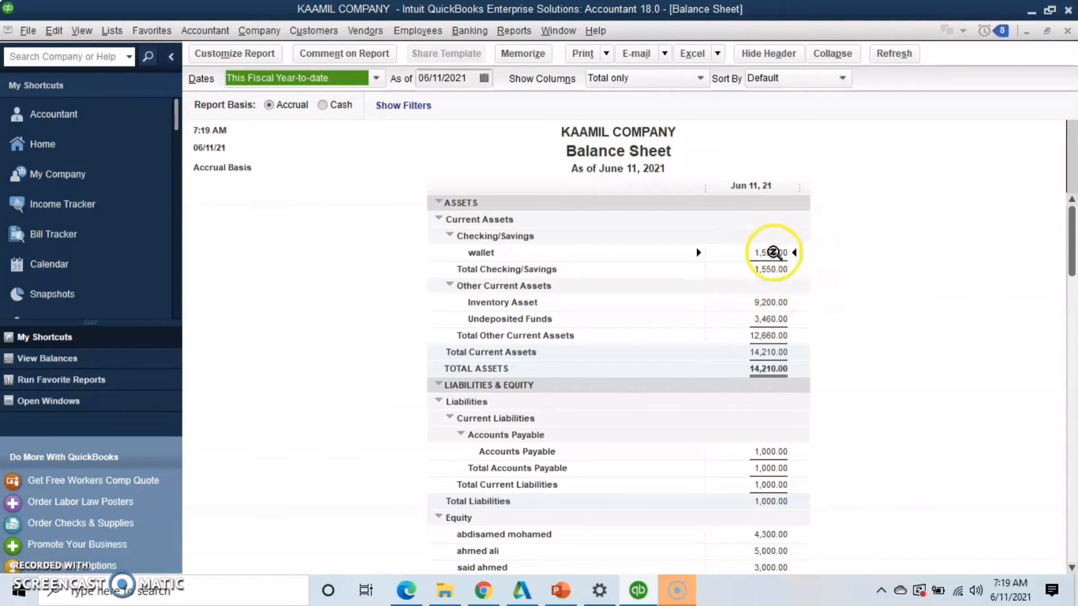
drag(1070, 240, 1072, 410)
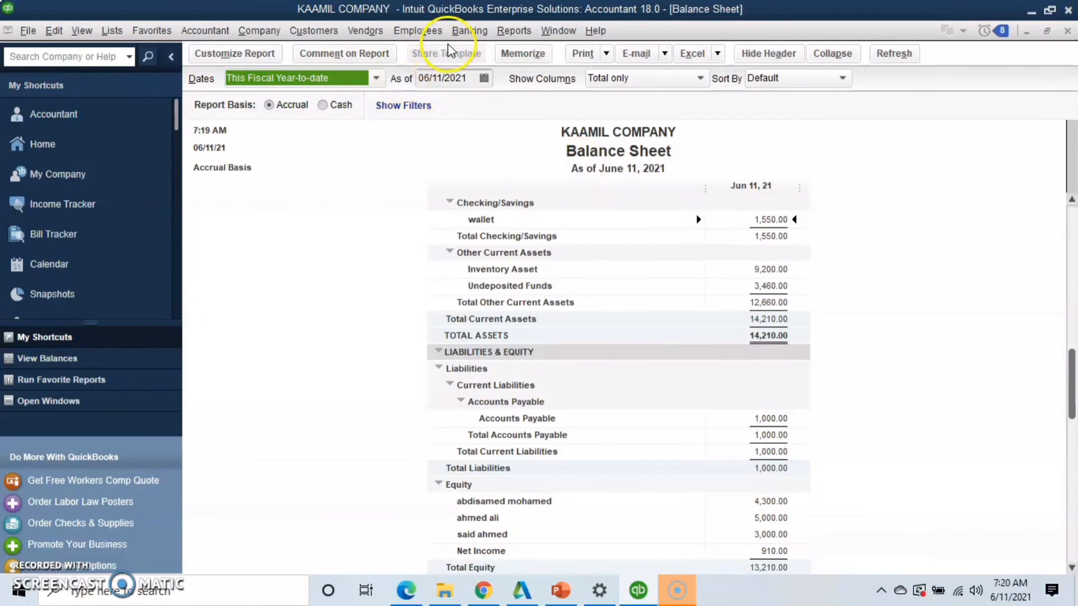
Start a new check from the wallet account payable to opec electricity co., and quick-add the payee as a Vendor
click(469, 30)
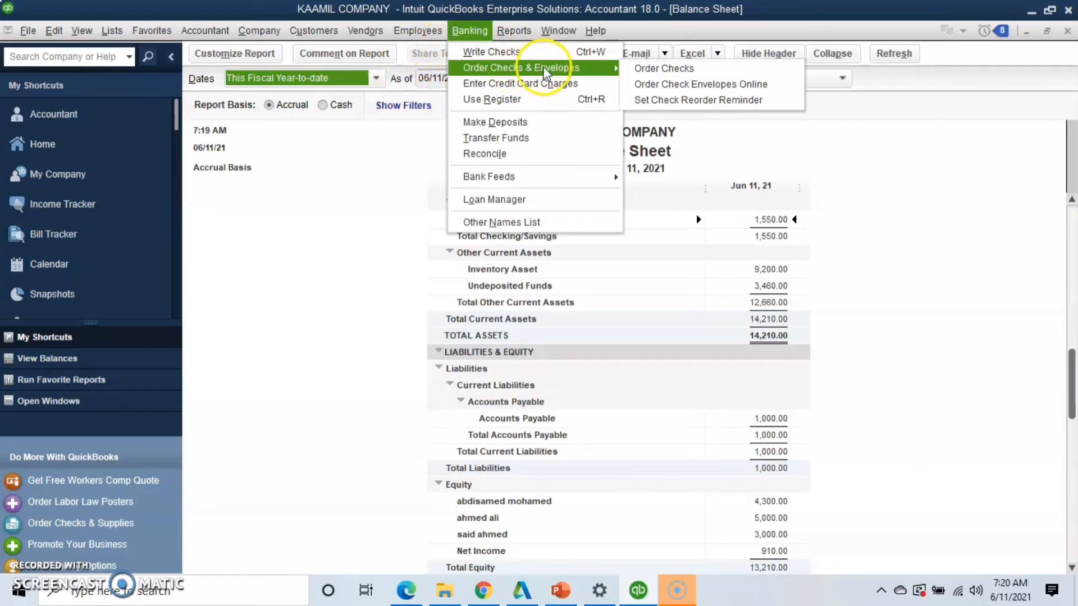
click(561, 52)
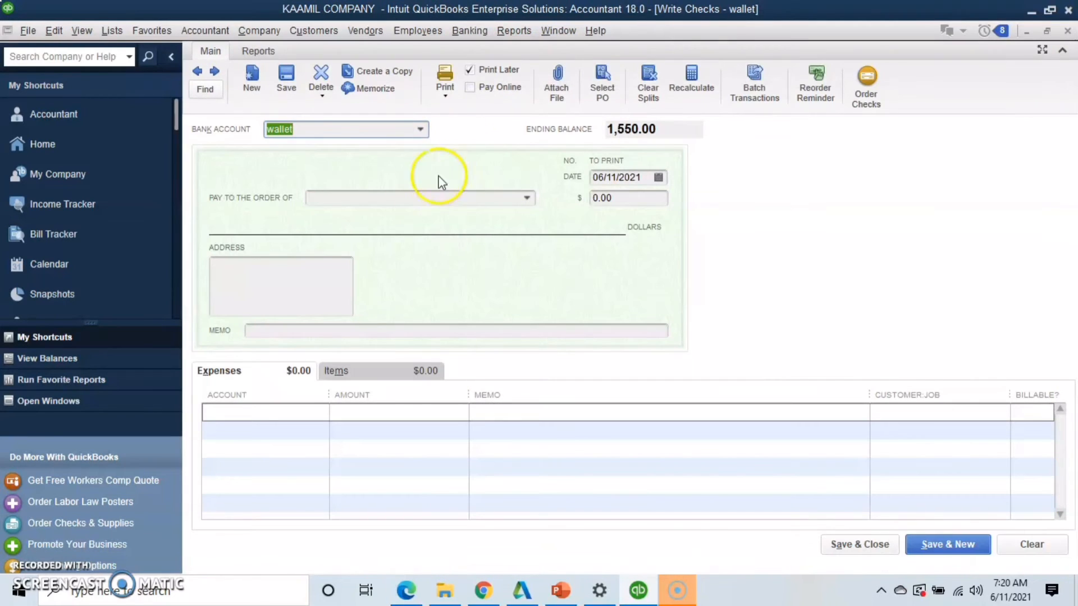
click(411, 196)
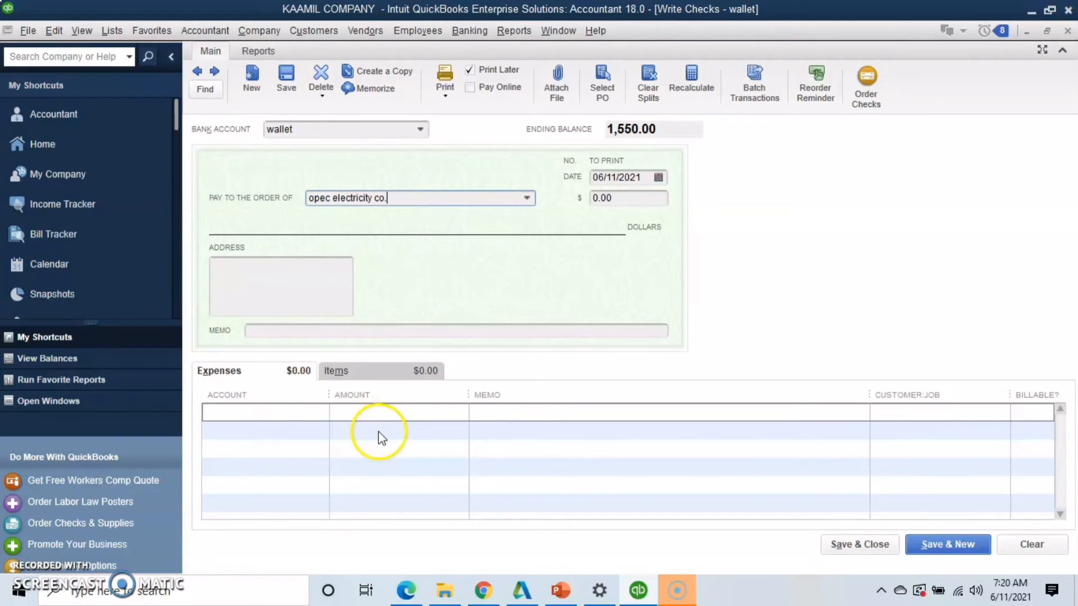
click(305, 408)
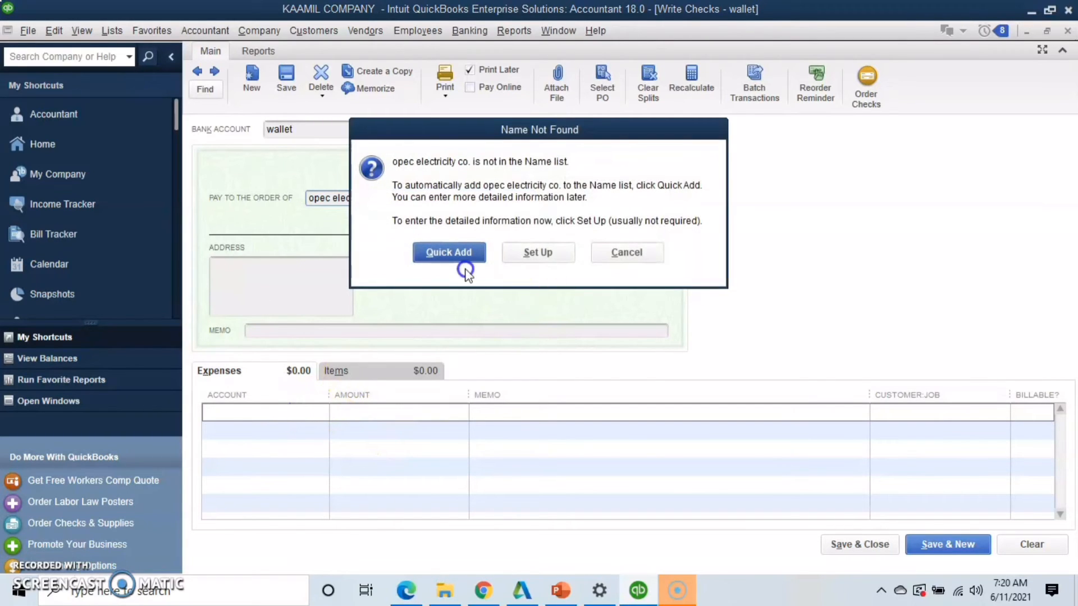
click(454, 252)
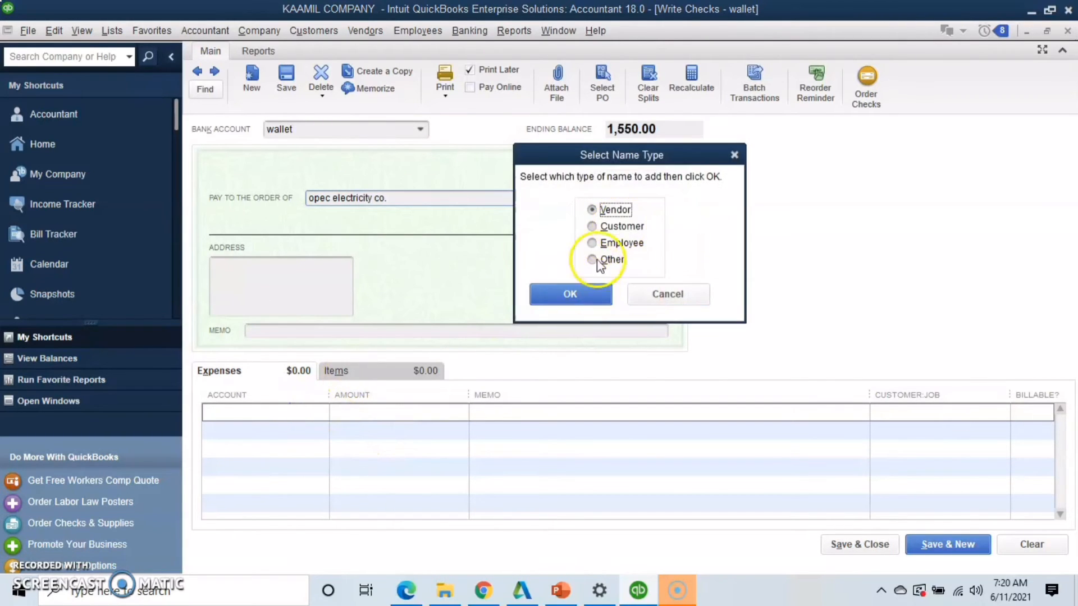
click(581, 292)
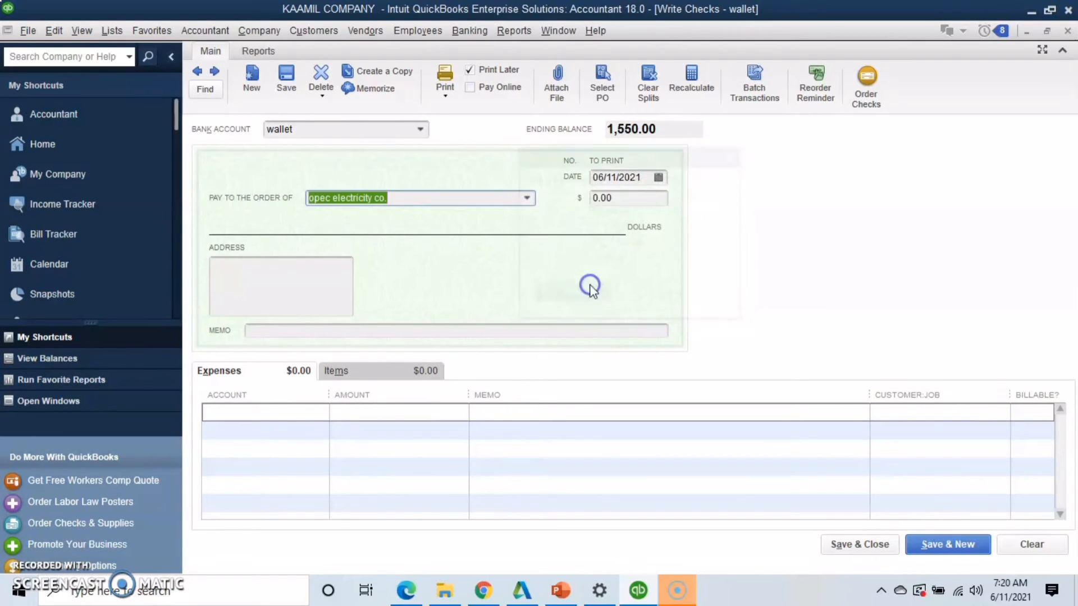
Enter electricity as the check's first expense line account and create it as a new Expense account
click(303, 415)
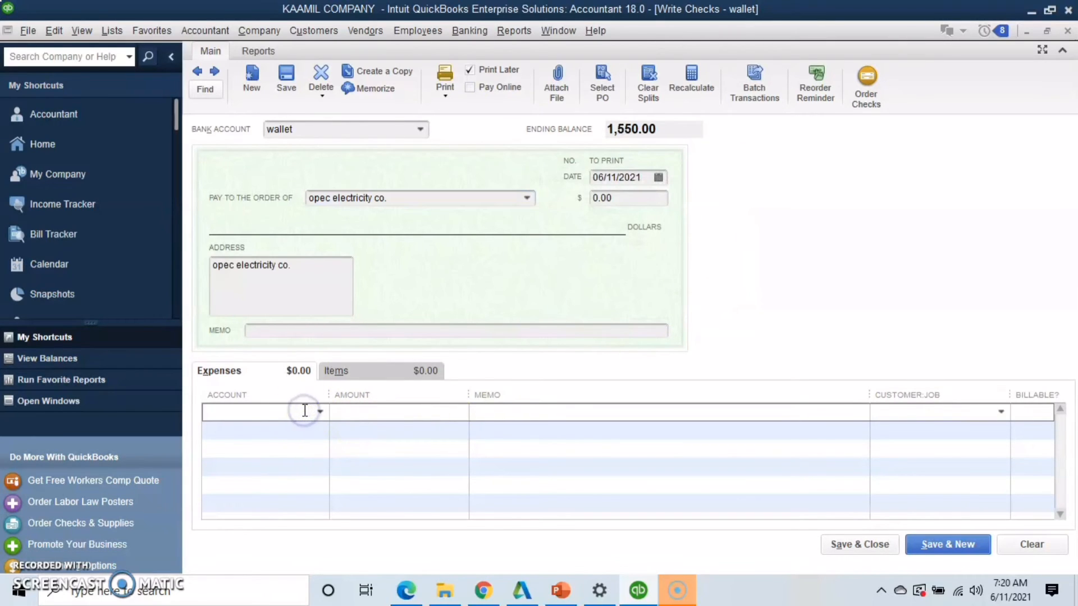
text(ecee)
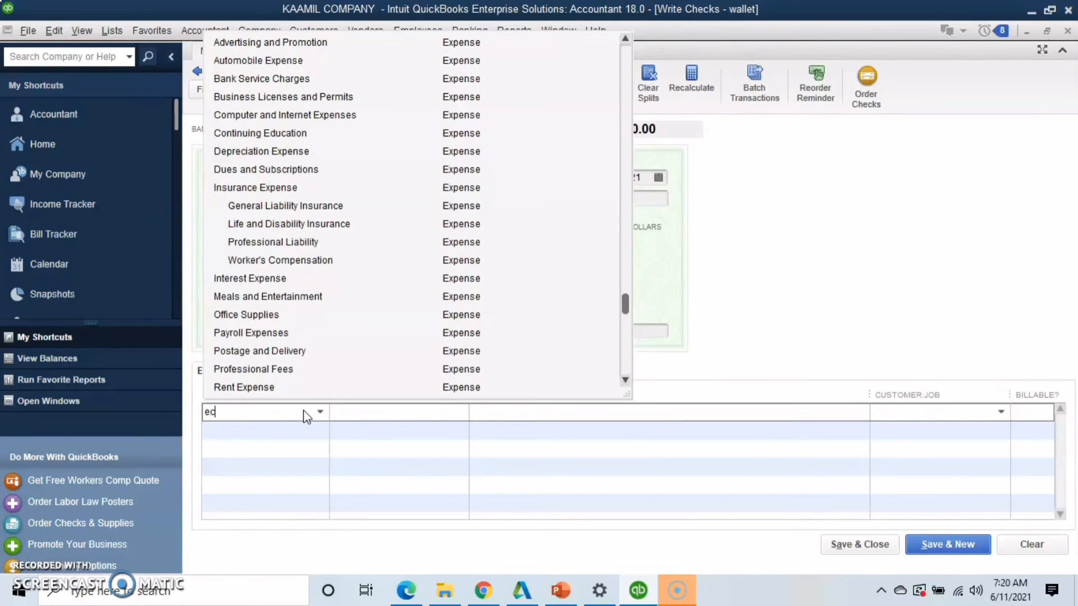
key(BackSpace)
text(lectricity)
click(379, 455)
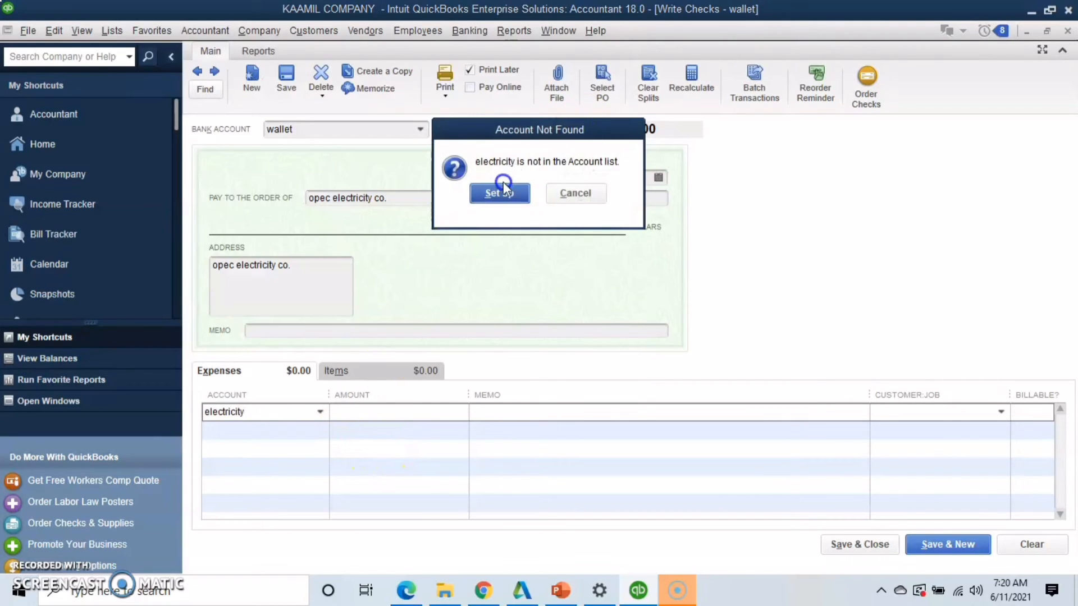
click(500, 190)
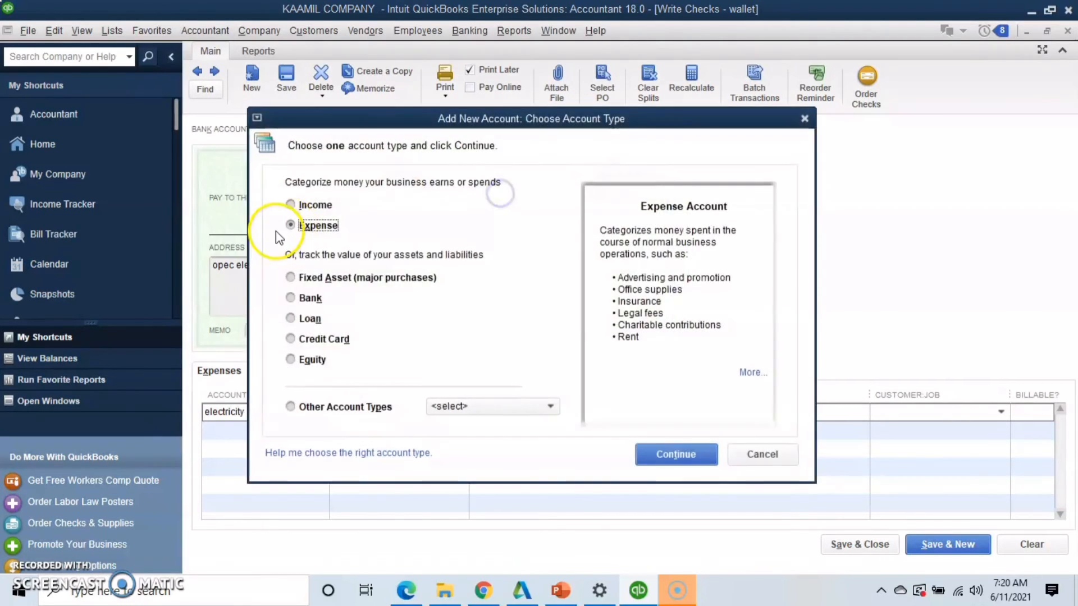
click(688, 460)
click(725, 434)
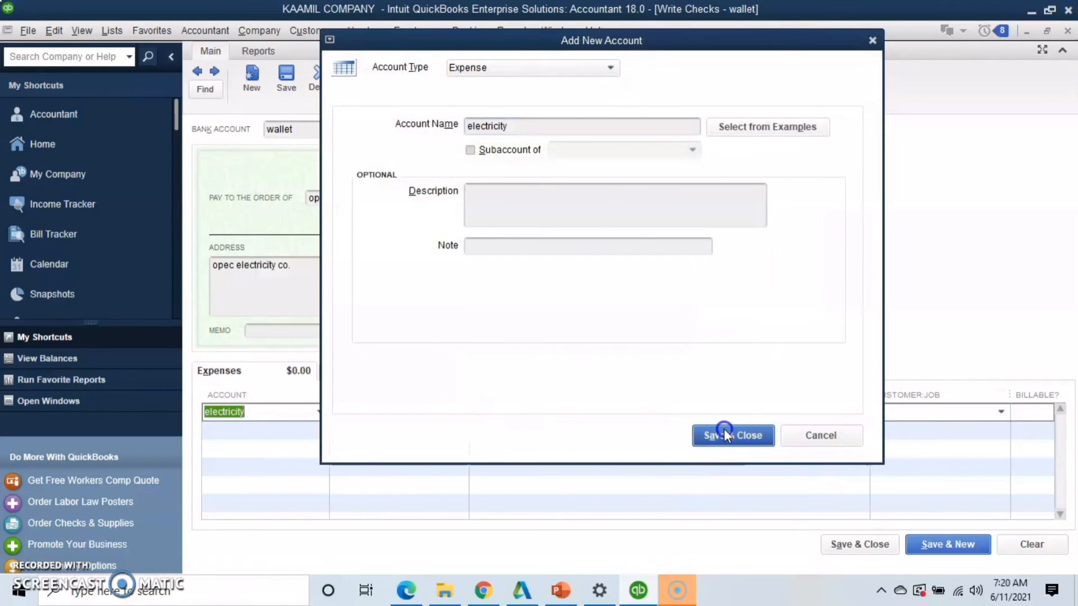
Set the electricity line amount to 50.00, and save and close the check
click(456, 415)
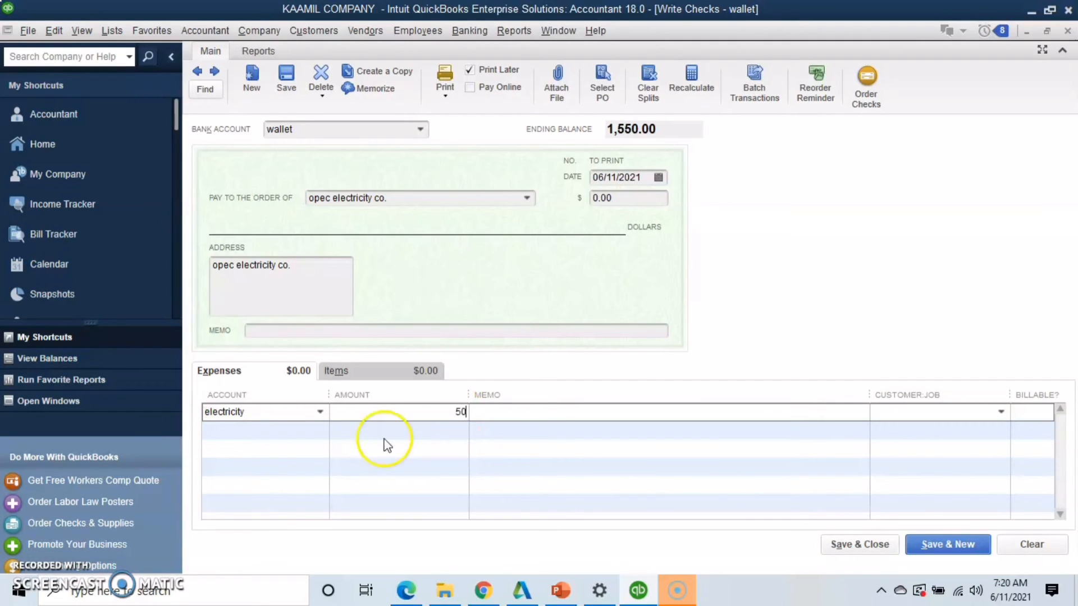
click(355, 447)
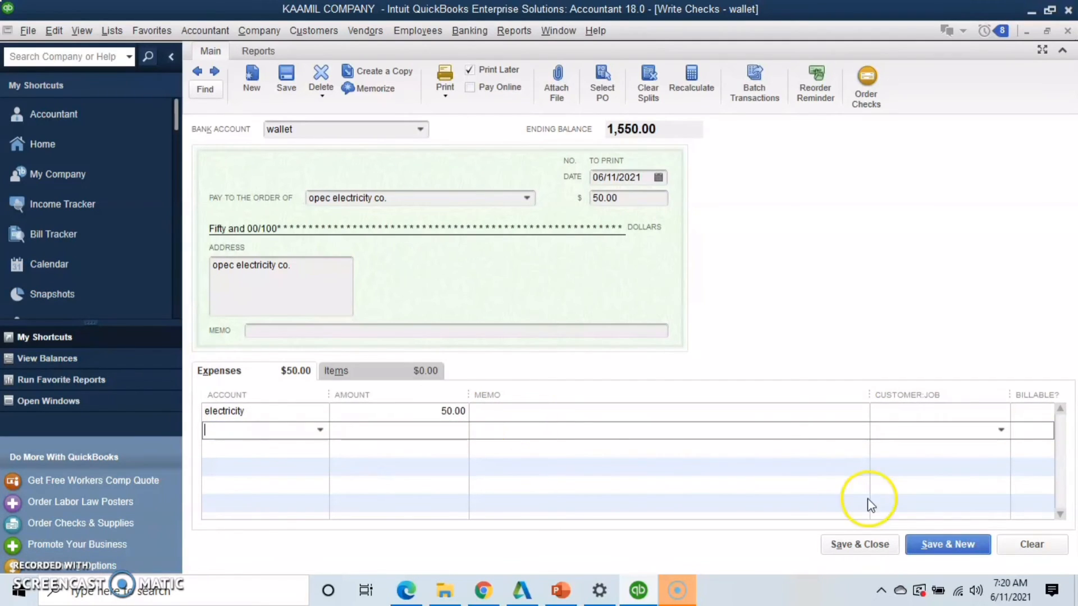
click(863, 545)
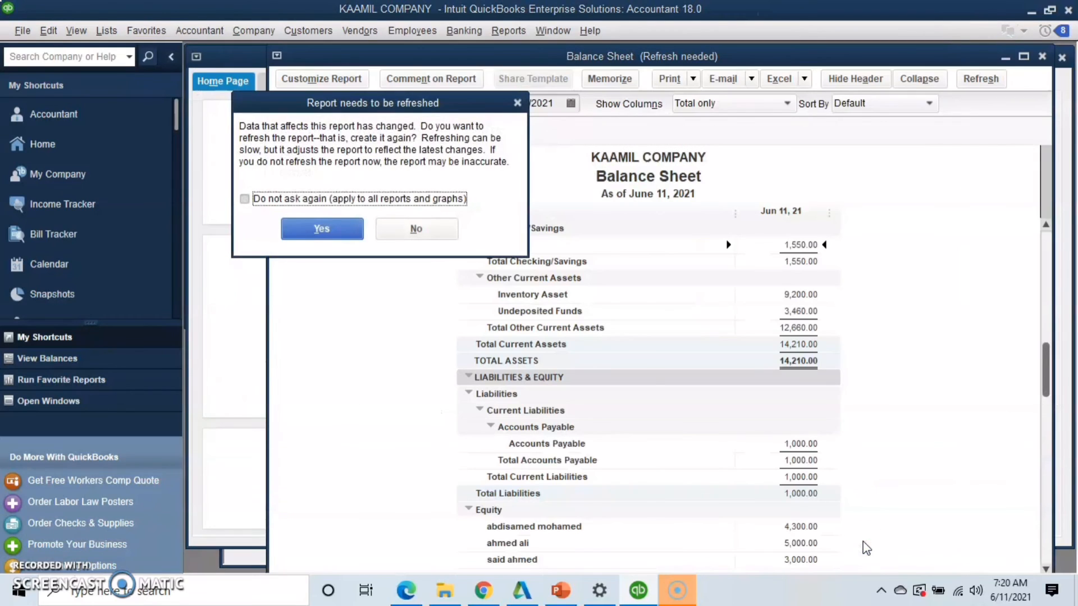
Refresh the Balance Sheet report and review the wallet balance, liabilities and equity after the electricity payment
click(342, 233)
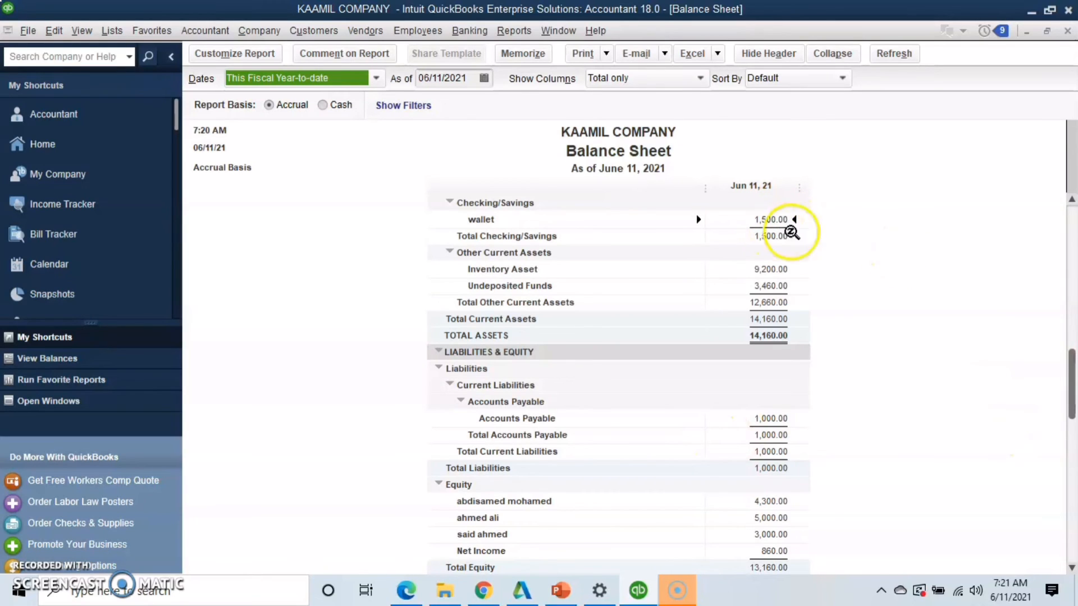
click(1072, 384)
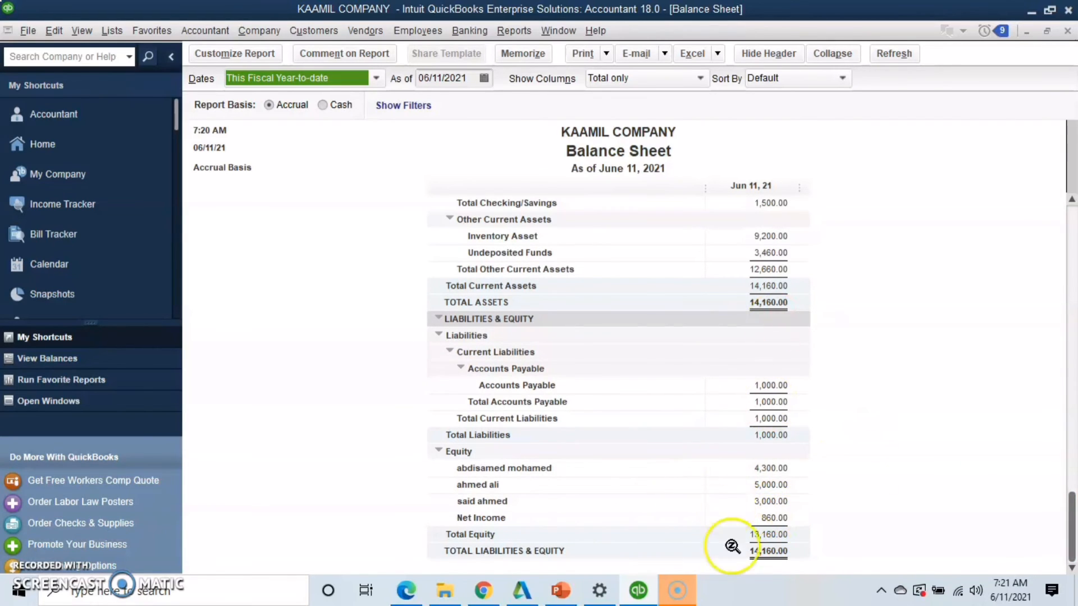
Open the Profit & Loss Standard report to check the recorded salary and electricity expenses
click(470, 32)
mouse_move(505, 24)
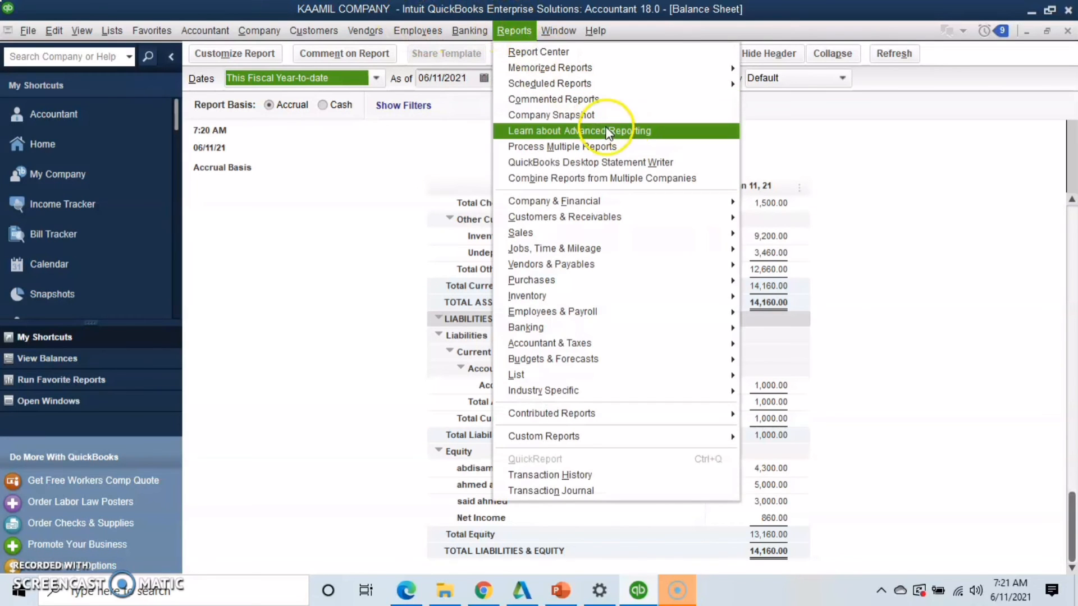
mouse_move(705, 201)
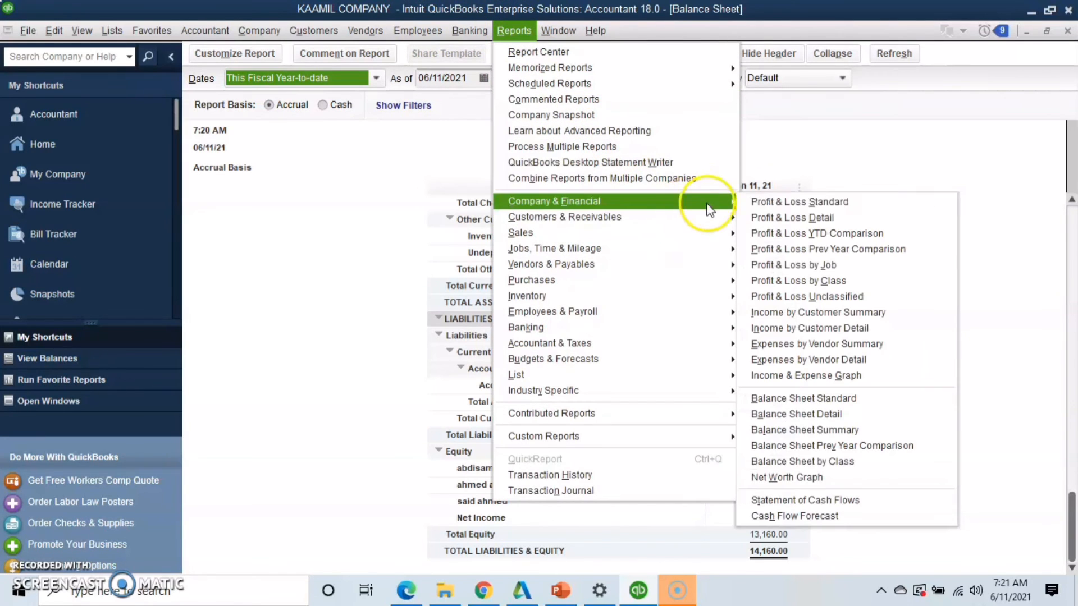
click(768, 201)
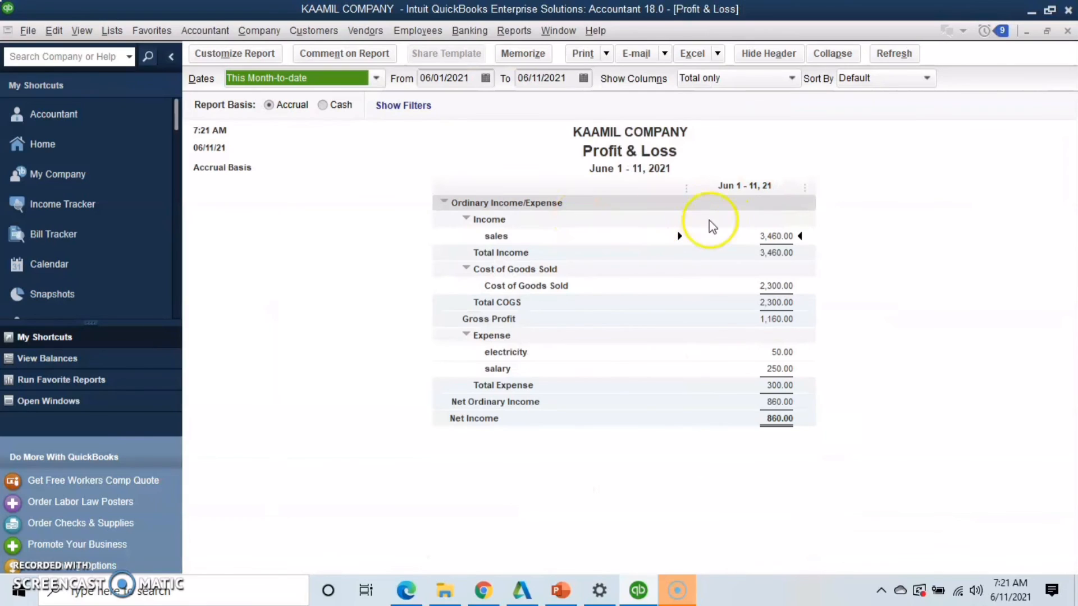